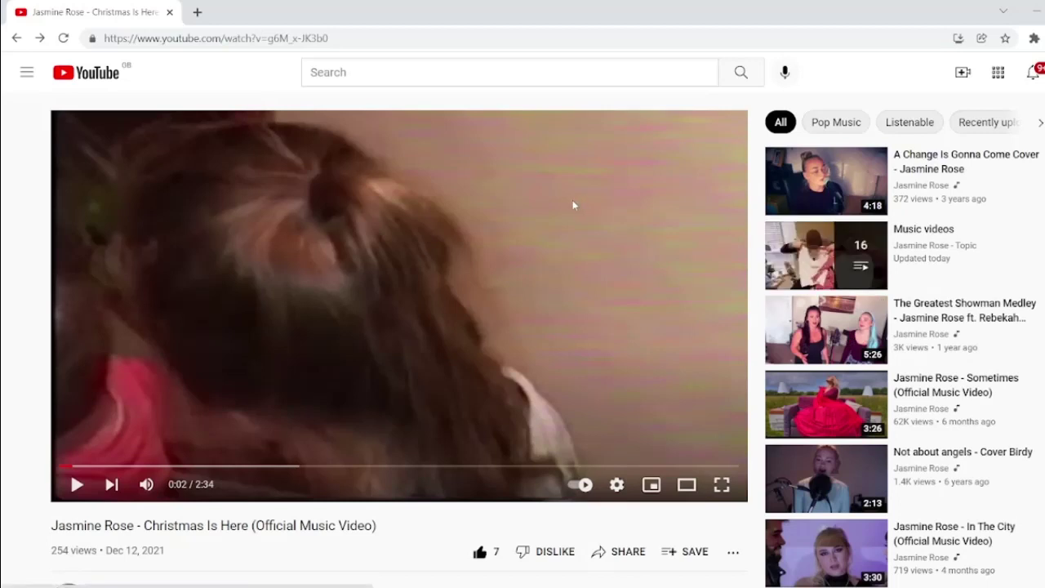
# Step: Select the Christmas Is Here video's full URL in Chrome's address bar
pyautogui.click(400, 39)
pyautogui.hotkey('ctrl', 'c')
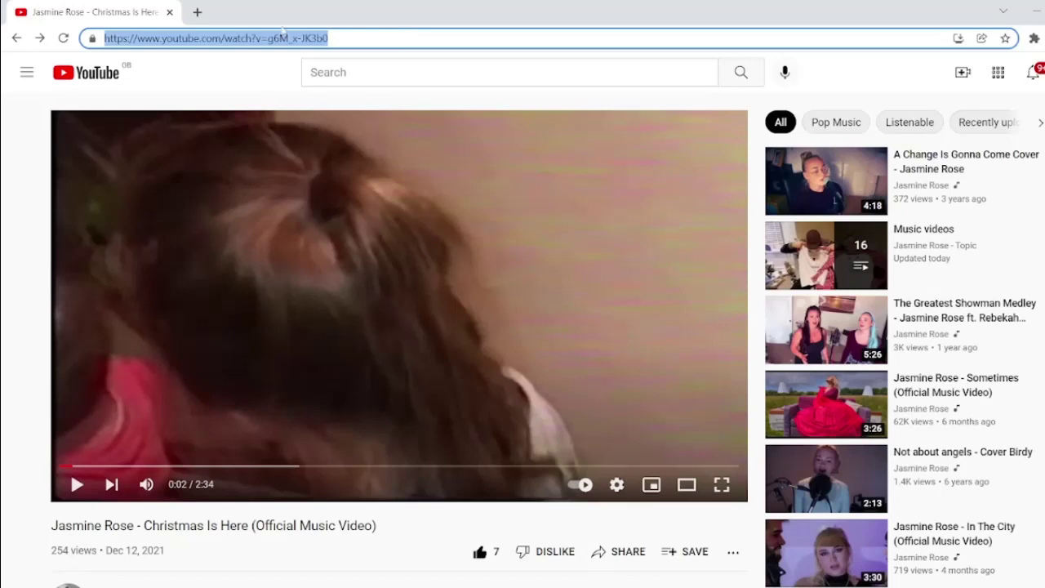
# Step: Open a new Chrome tab and enter the Fluvore address (fluvore.co) in the omnibox
pyautogui.click(196, 12)
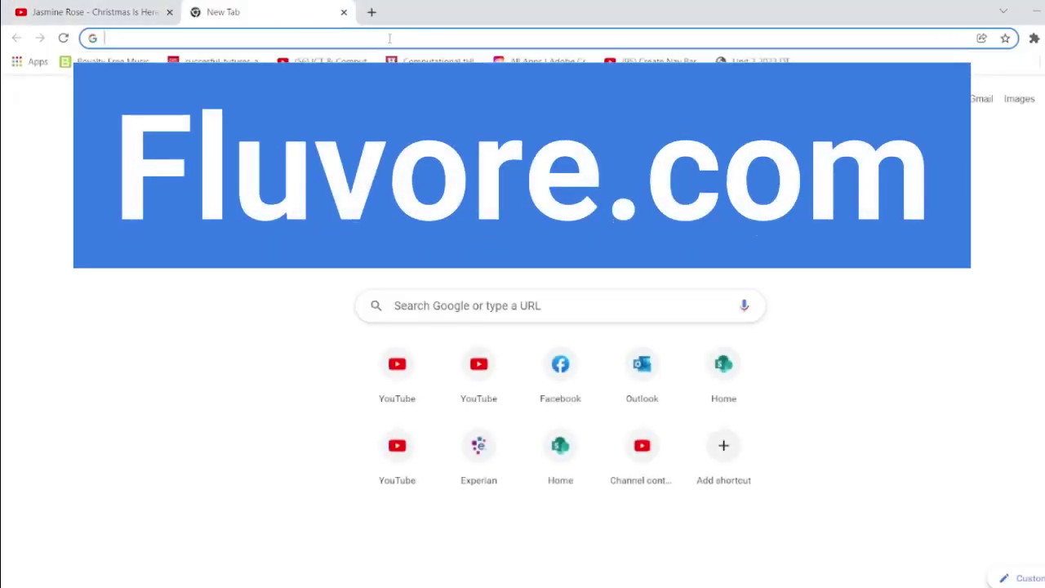
pyautogui.click(389, 37)
pyautogui.write('fl')
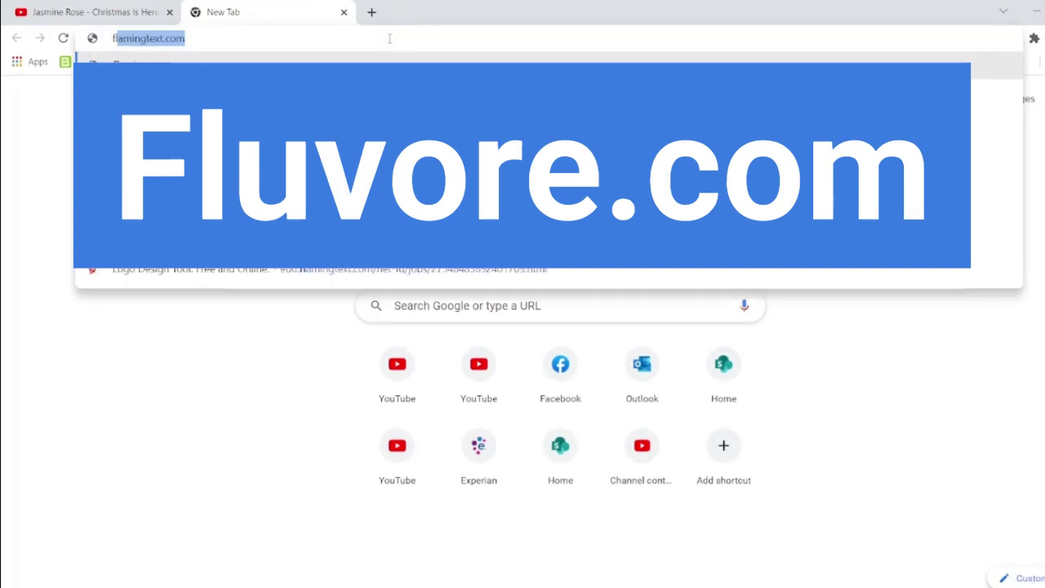
pyautogui.write('uvore')
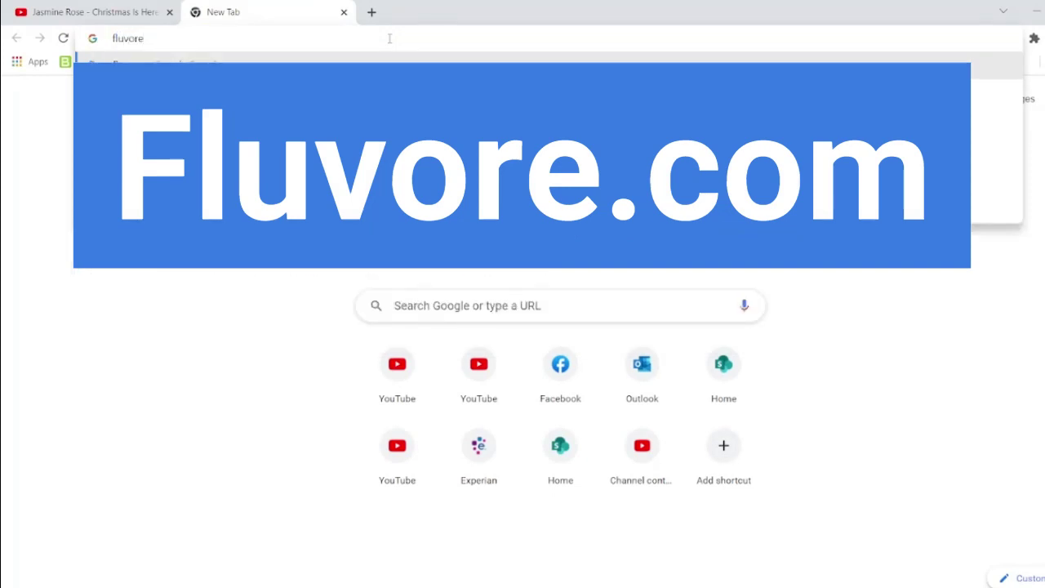
pyautogui.write('.')
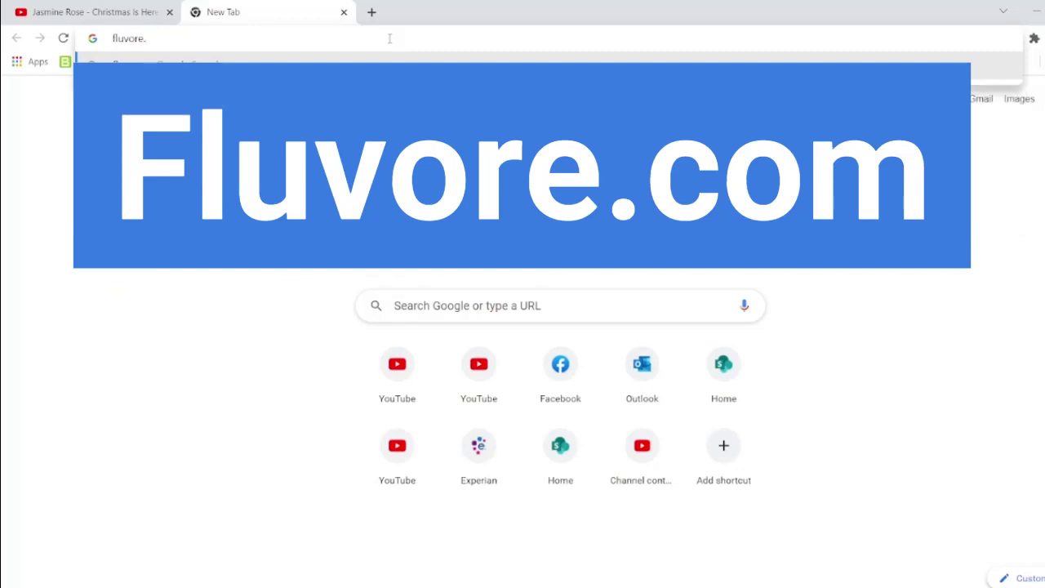
pyautogui.write('com')
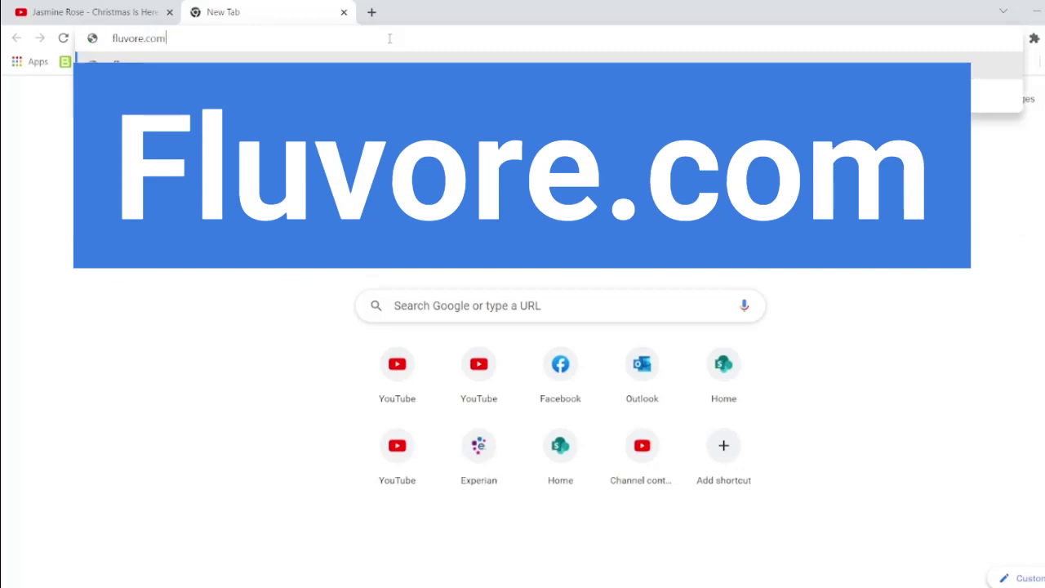
# Step: Load Fluvore, paste the video URL, choose MP3 output, and download the converted file
pyautogui.press('Return')
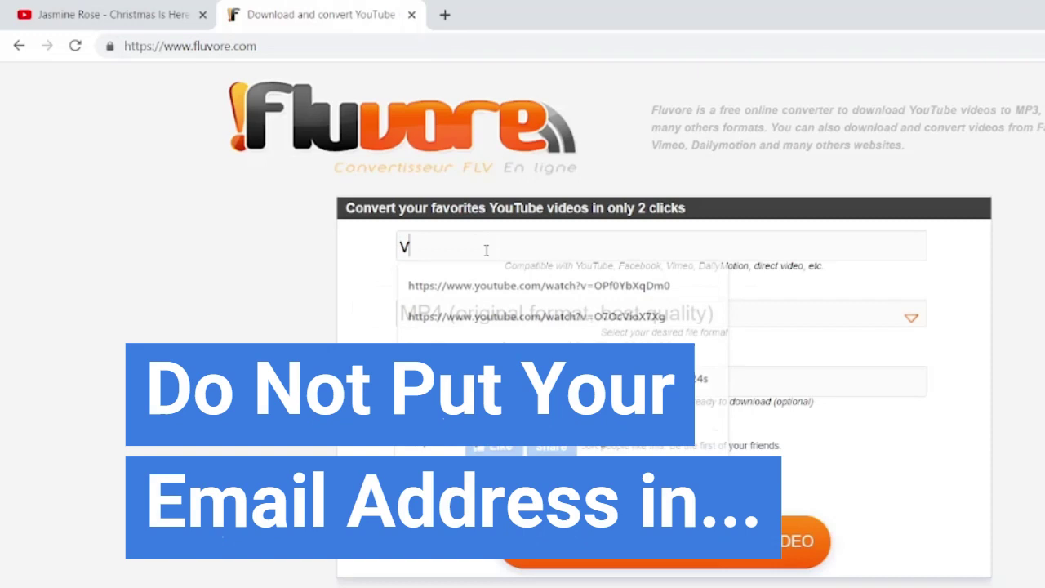
pyautogui.hotkey('ctrl', 'v')
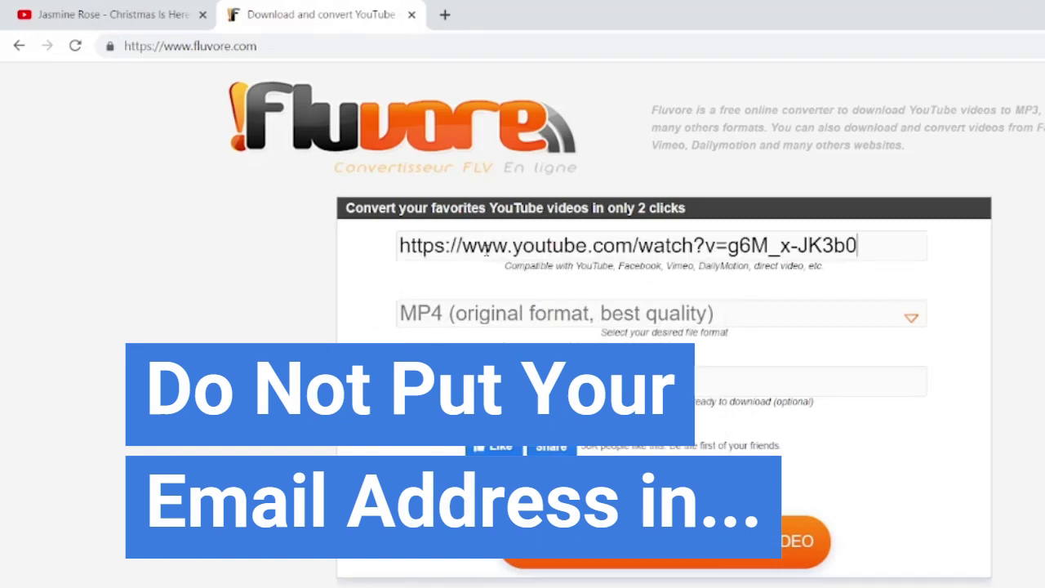
pyautogui.click(532, 314)
pyautogui.click(531, 367)
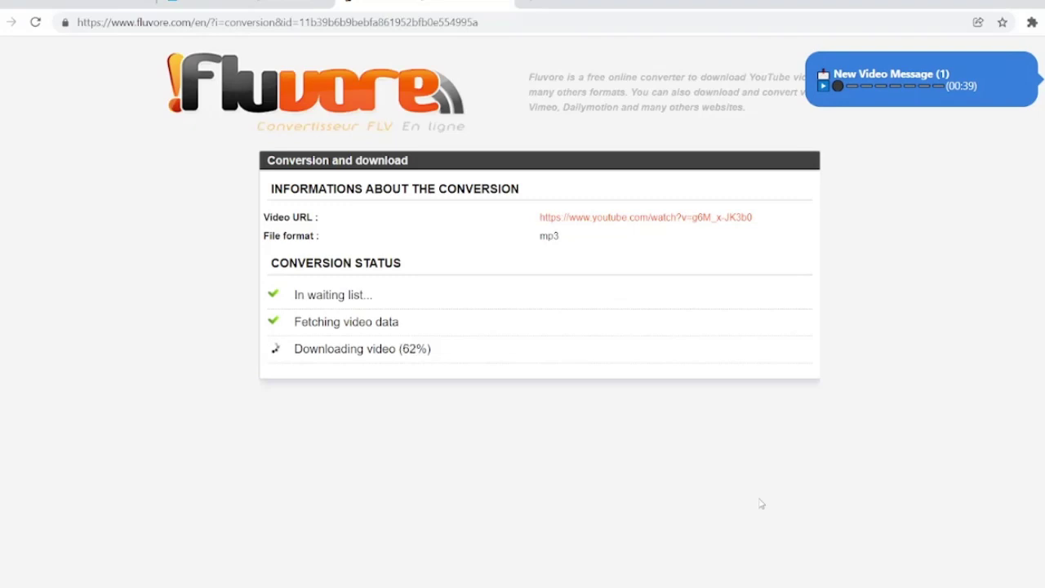
pyautogui.click(537, 528)
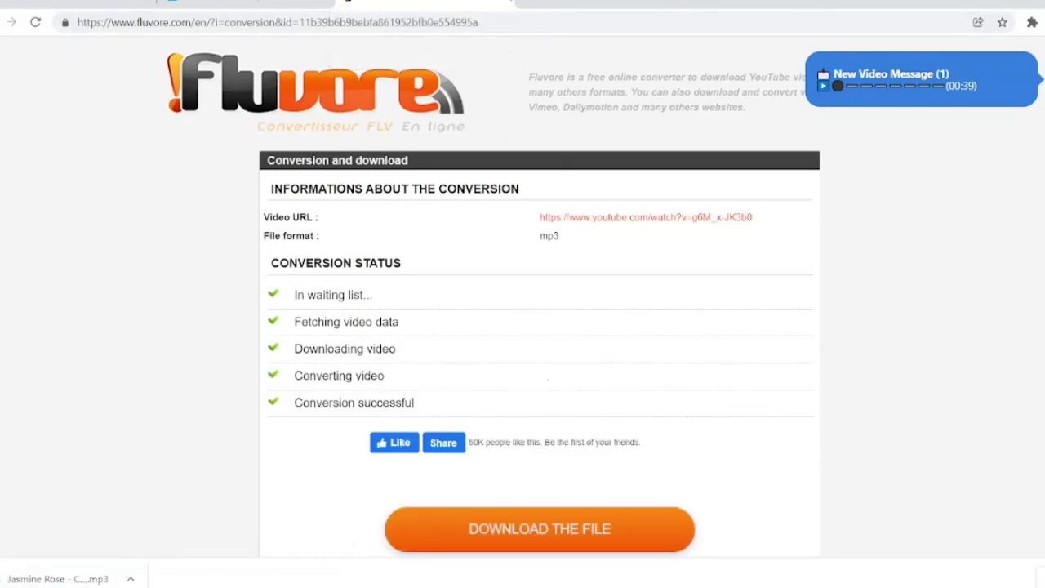
# Step: Close the converter tab and import the downloaded Christmas Is Here mp3 into Audacity
pyautogui.click(503, 2)
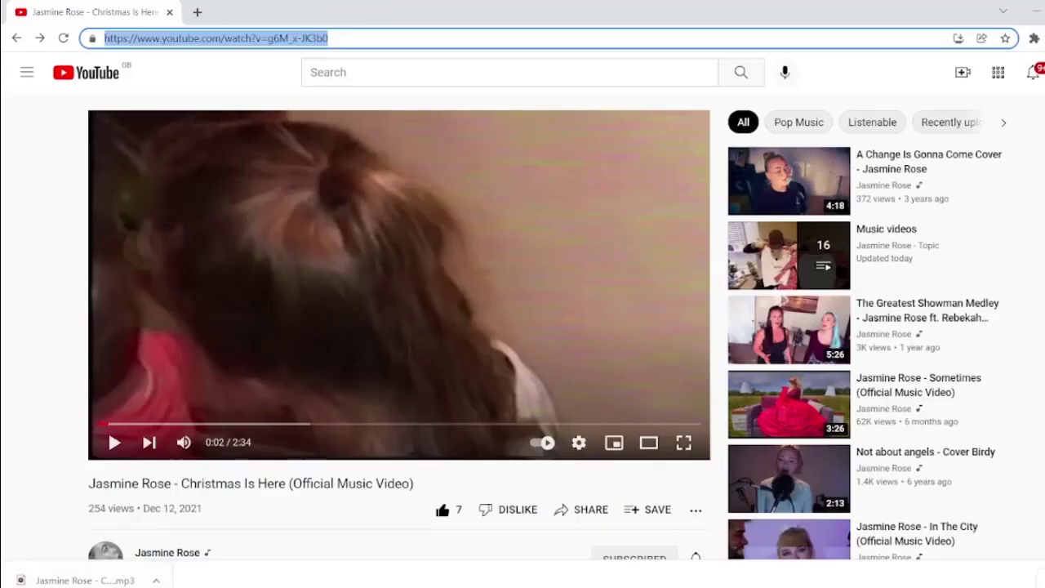
pyautogui.hotkey('alt', 'Tab')
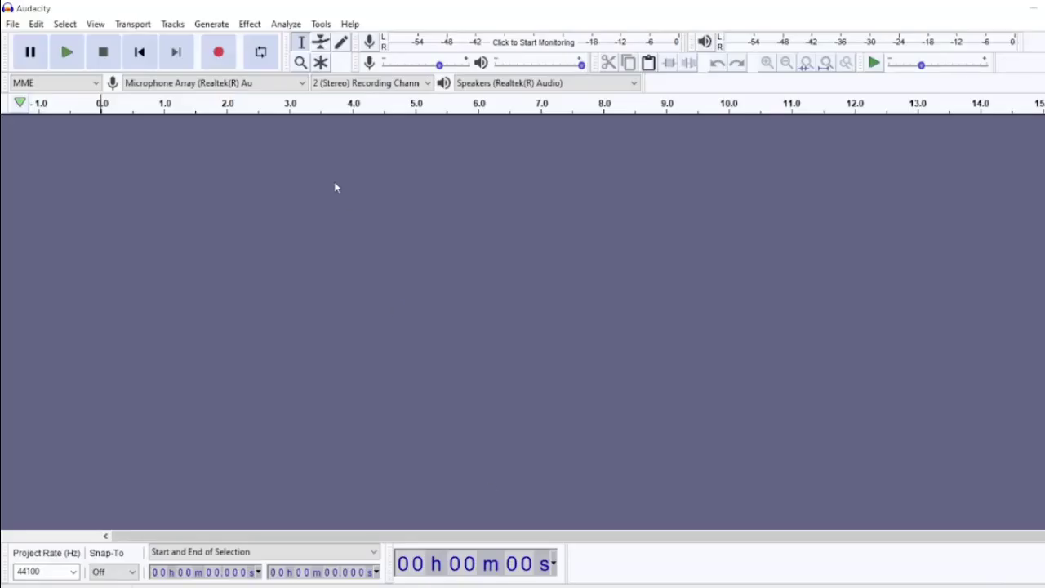
pyautogui.click(13, 23)
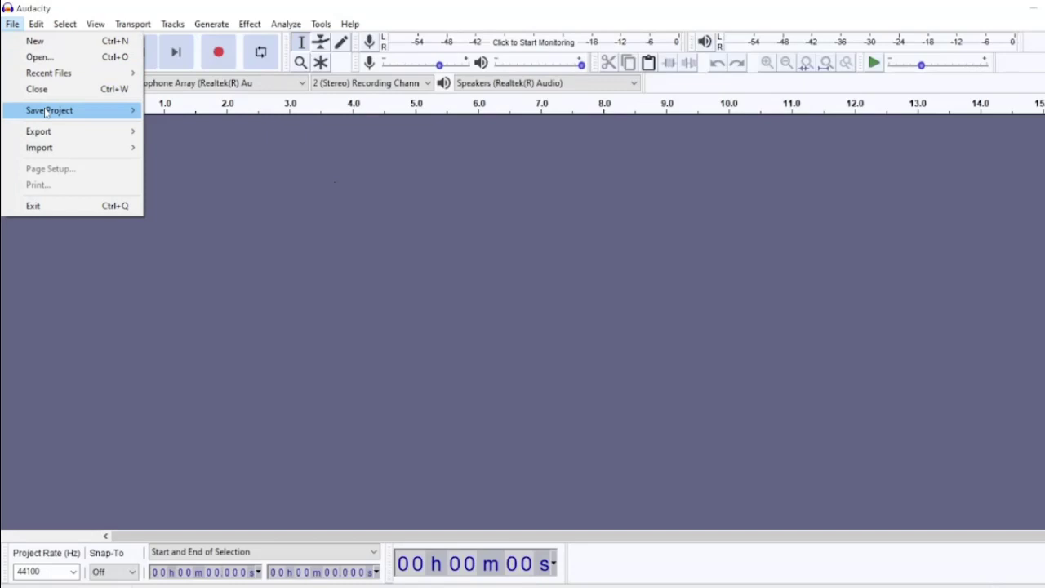
pyautogui.moveTo(49, 148)
pyautogui.click(164, 151)
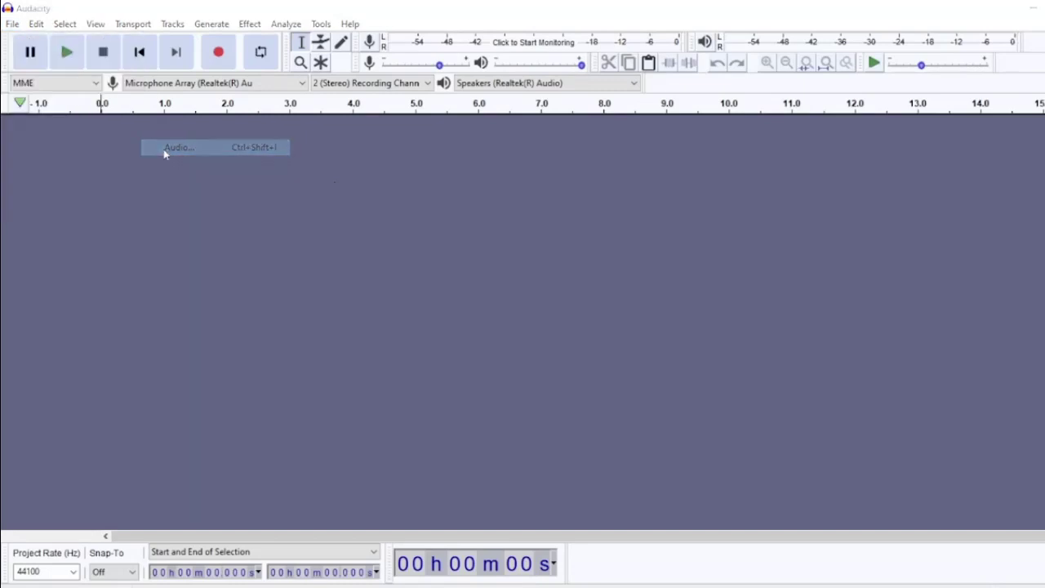
pyautogui.doubleClick(165, 121)
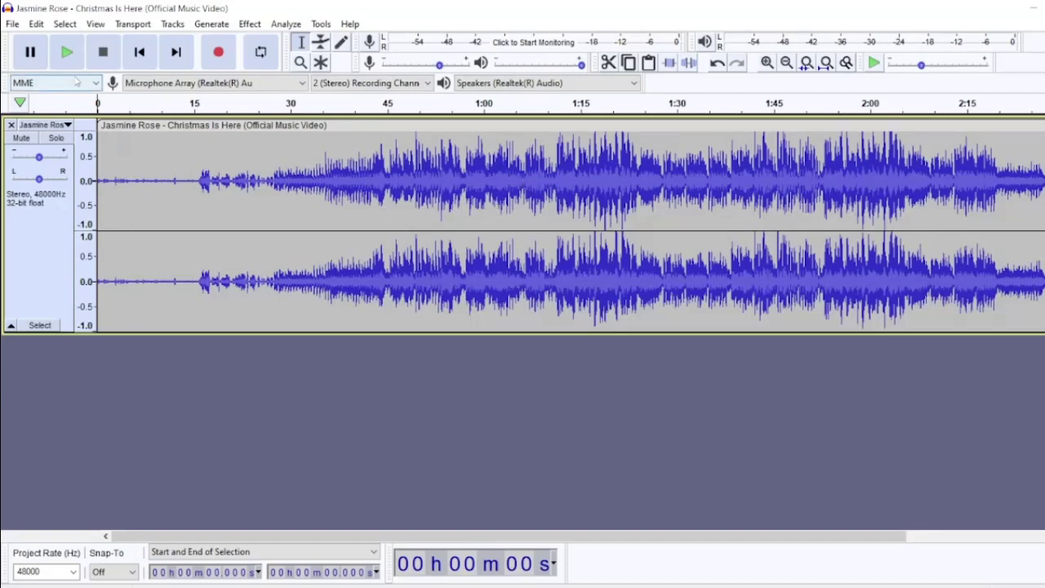
# Step: Cut the song's first 44 seconds (0–44.258 s)
pyautogui.click(13, 23)
pyautogui.click(320, 163)
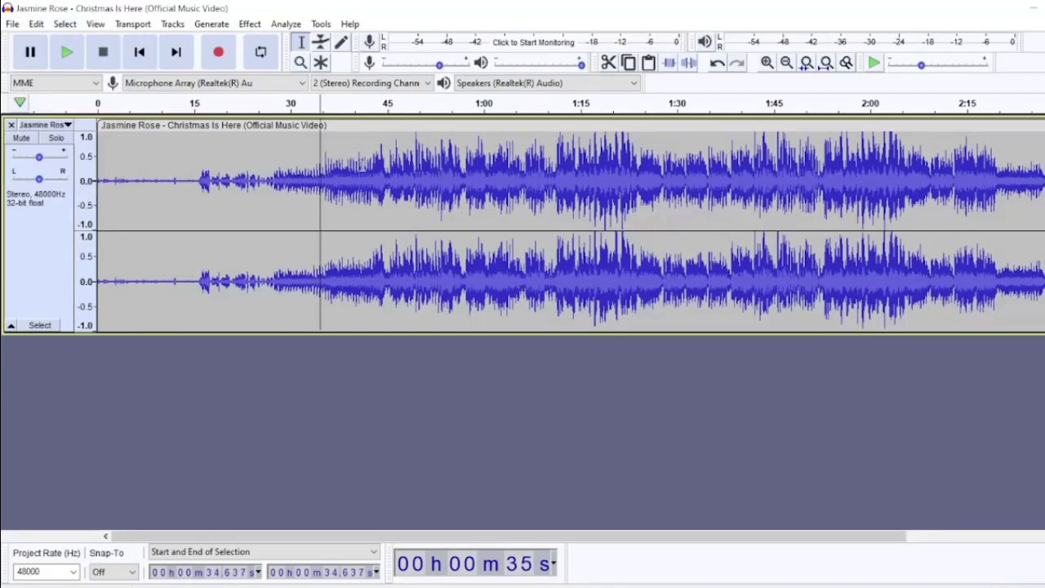
pyautogui.moveTo(382, 162); pyautogui.dragTo(79, 168)
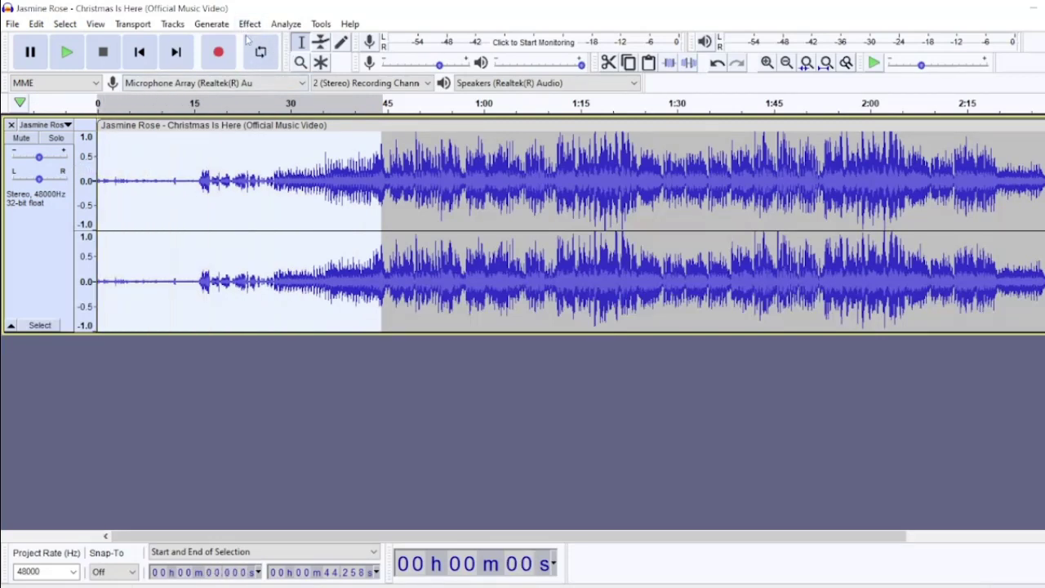
pyautogui.click(609, 64)
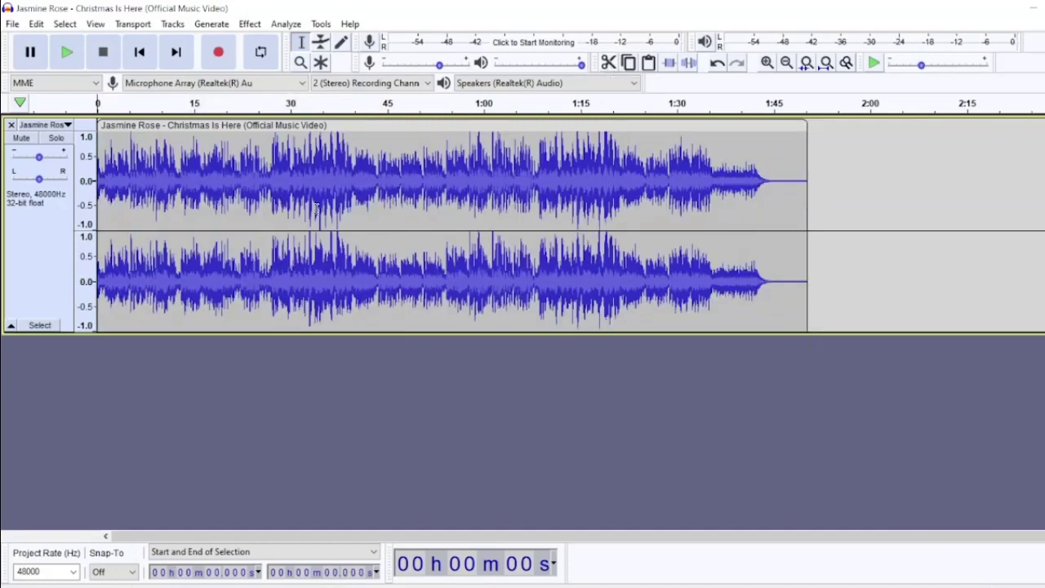
# Step: Play back the trimmed song, then select from about 1:00 to the end
pyautogui.click(67, 52)
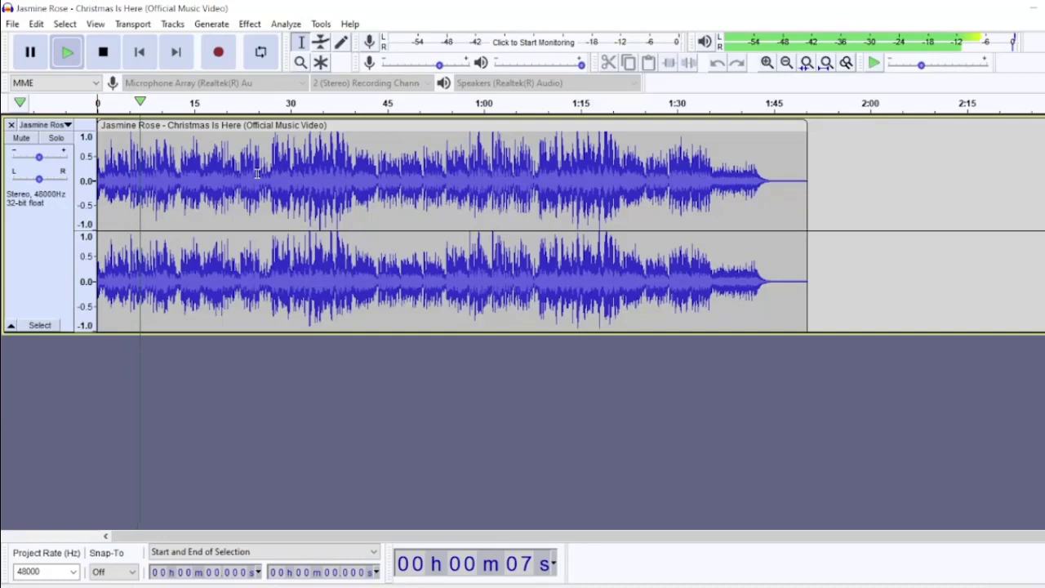
pyautogui.press('space')
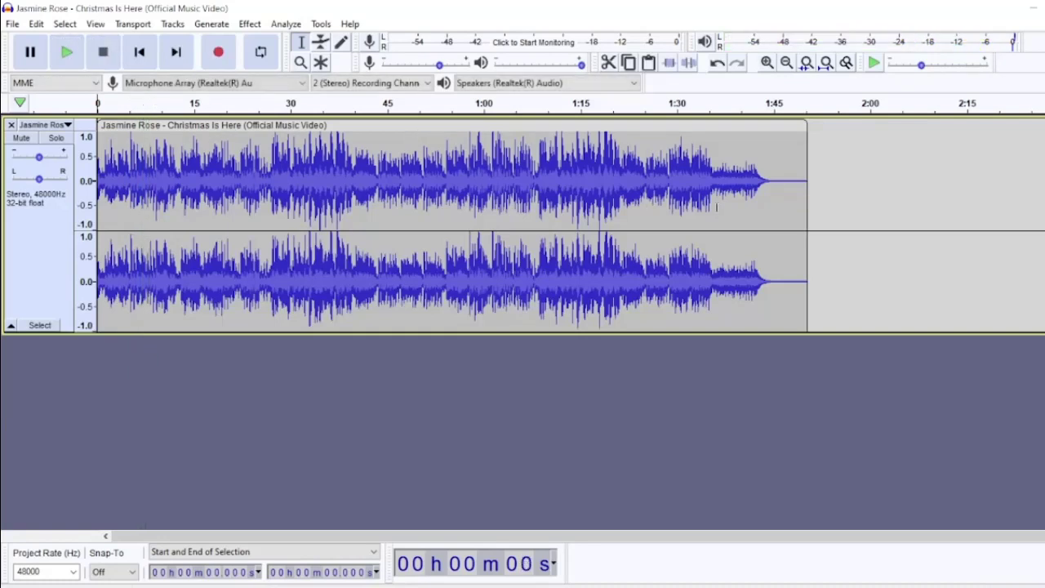
pyautogui.moveTo(813, 214); pyautogui.dragTo(481, 217)
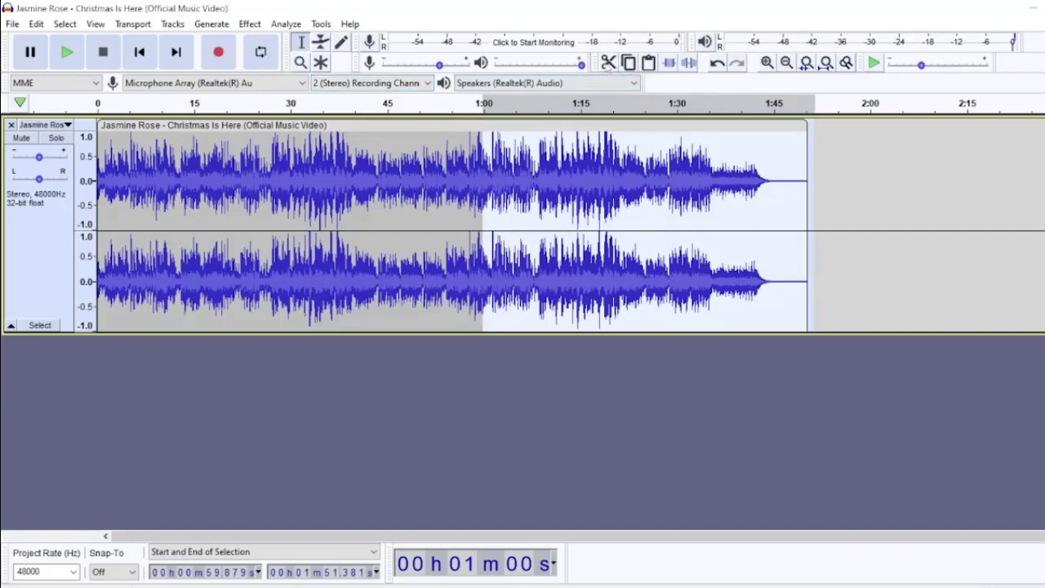
# Step: Cut everything after 1:00 and fade out the song's final ten seconds
pyautogui.click(608, 62)
pyautogui.moveTo(502, 159); pyautogui.dragTo(437, 167)
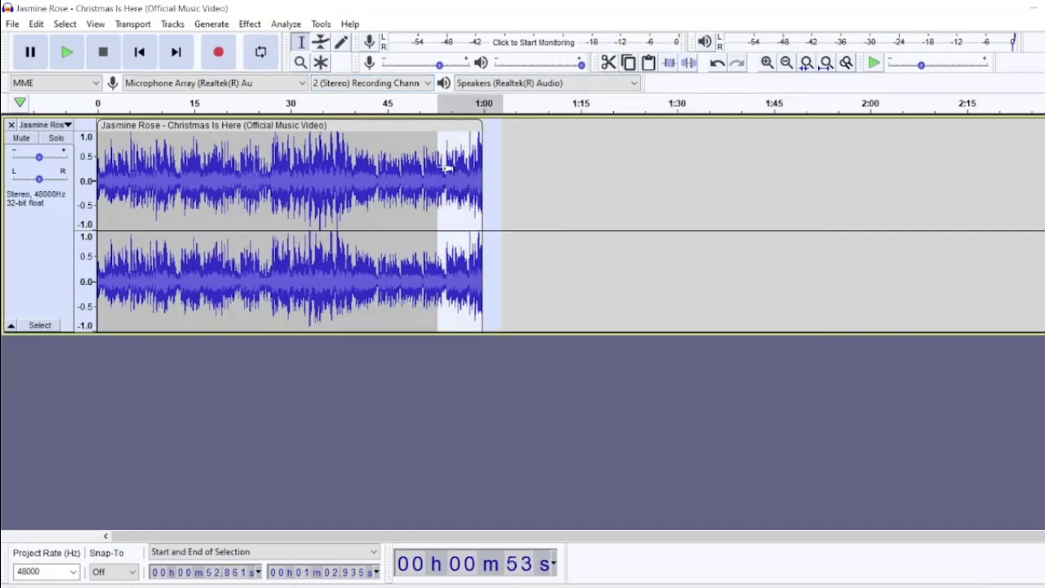
pyautogui.click(249, 24)
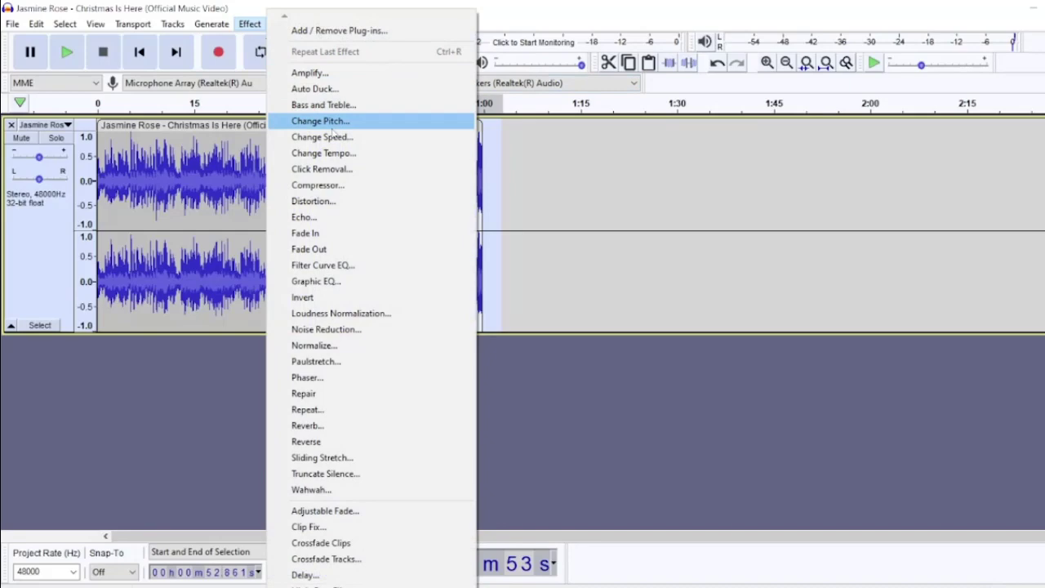
pyautogui.click(334, 248)
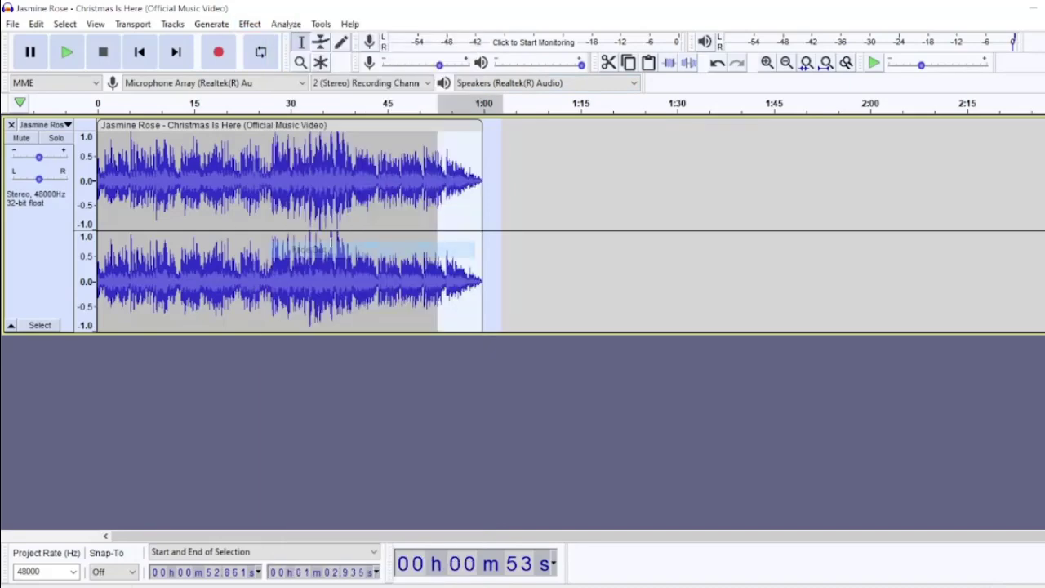
# Step: Fade in the song's first few seconds
pyautogui.moveTo(134, 207); pyautogui.dragTo(86, 204)
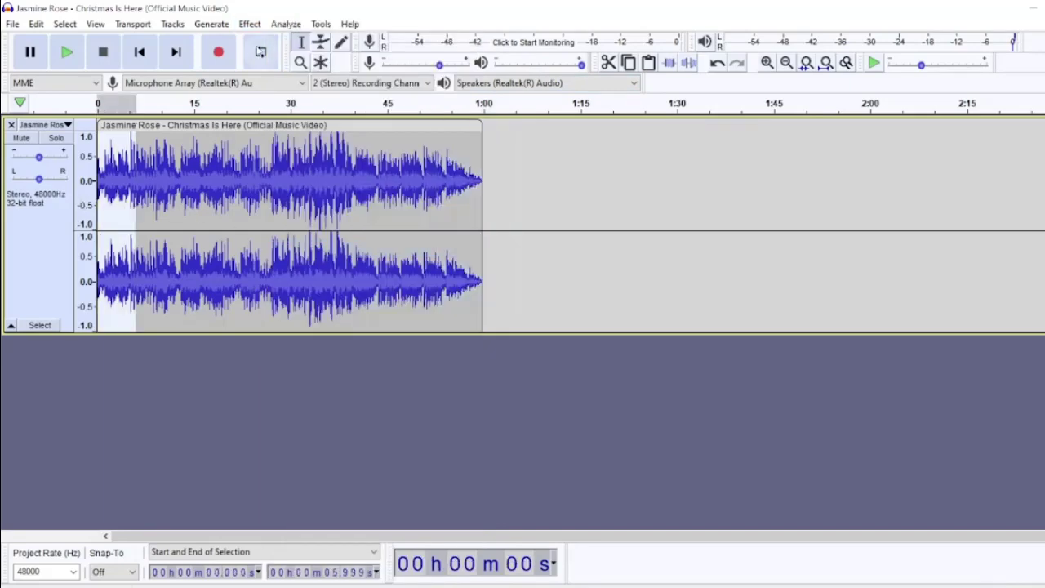
pyautogui.click(250, 23)
pyautogui.click(317, 234)
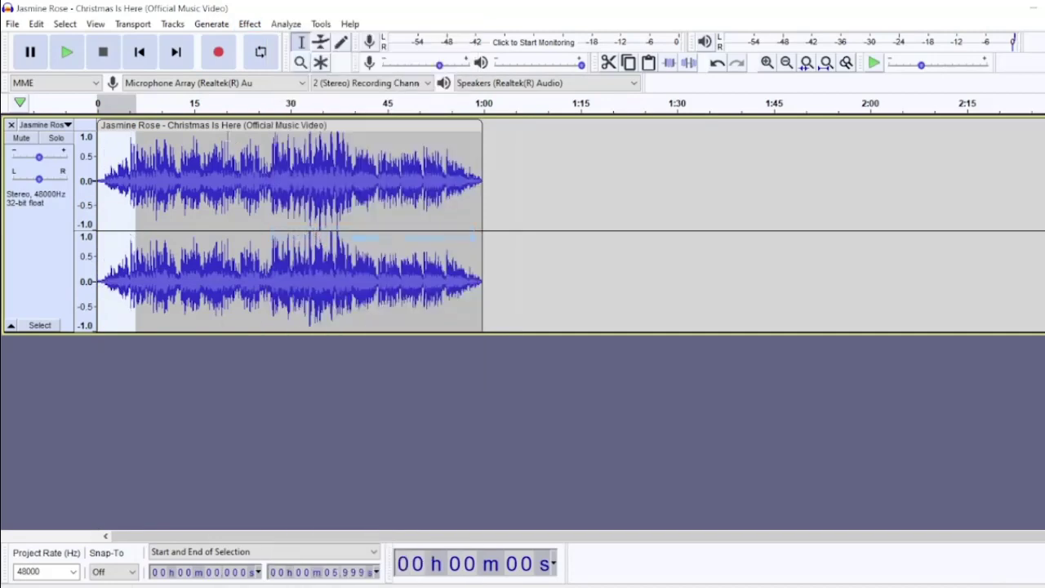
# Step: Apply a fade-in to the 20–26 second stretch and play the song to check it
pyautogui.moveTo(229, 155); pyautogui.dragTo(267, 155)
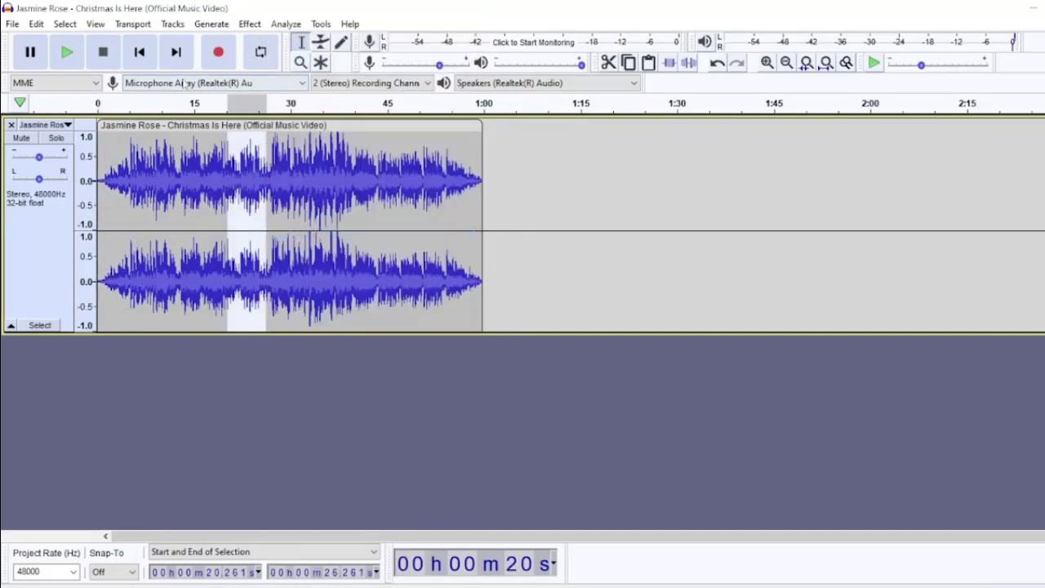
pyautogui.click(67, 52)
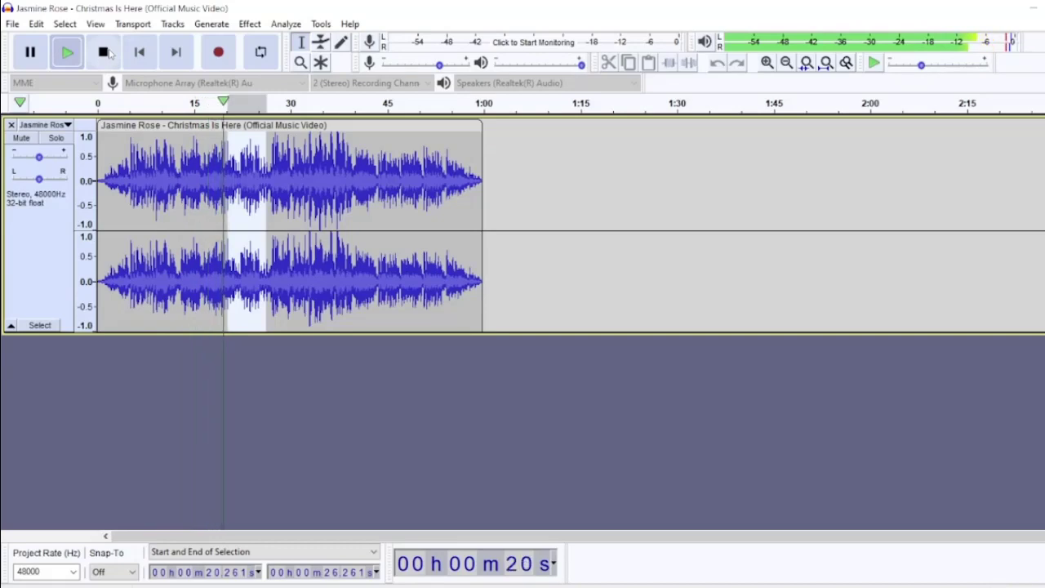
pyautogui.click(109, 53)
pyautogui.click(249, 24)
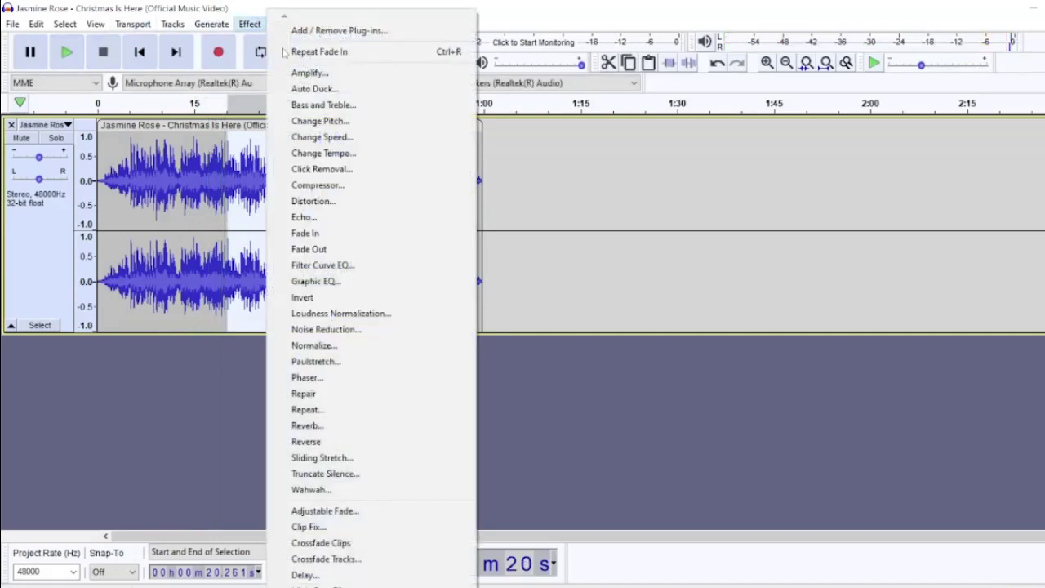
pyautogui.click(318, 51)
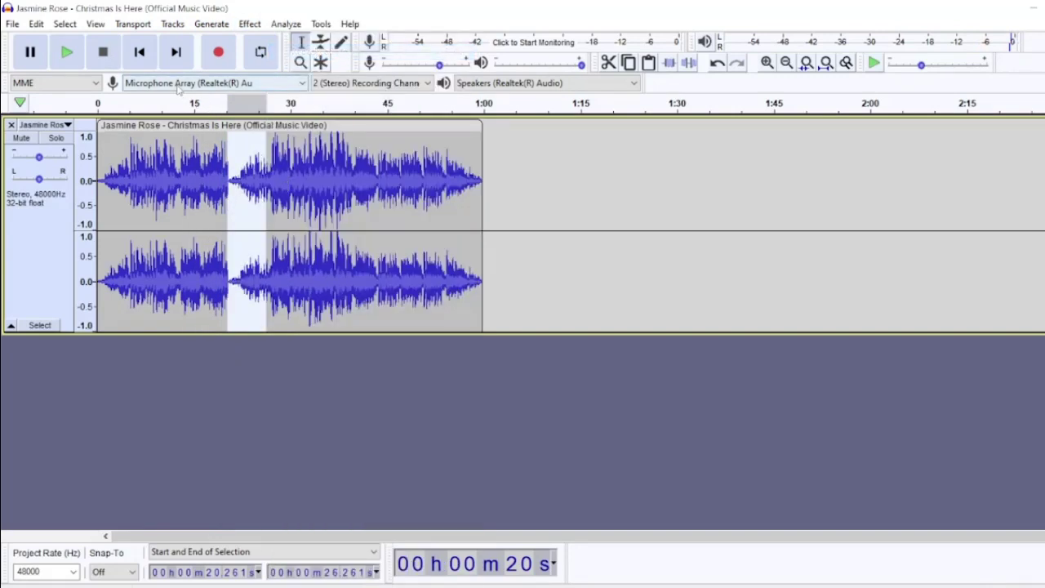
pyautogui.click(59, 51)
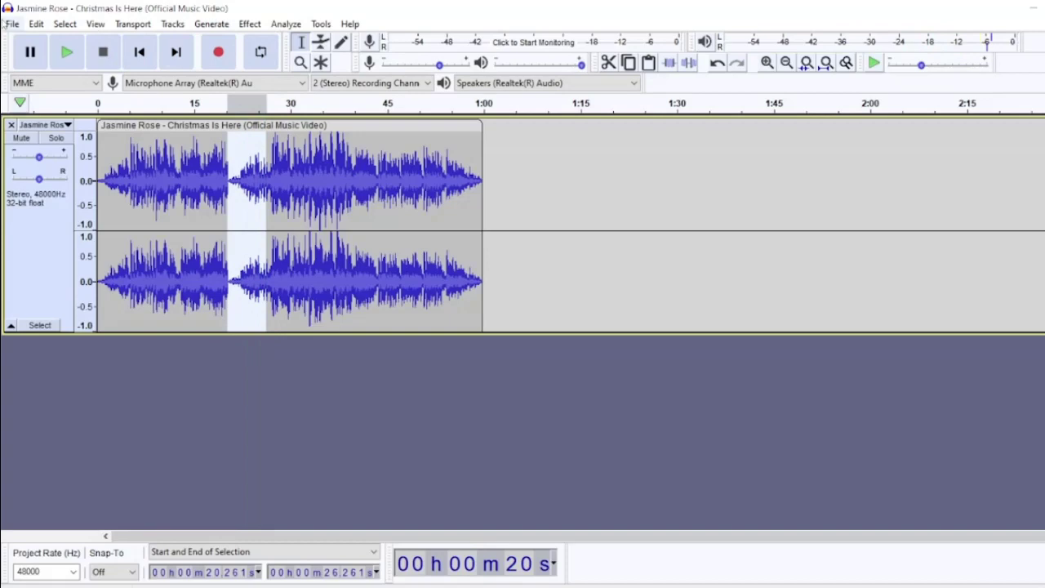
# Step: Import Rizzle Kicks - Down With The Trumpets mp3 from Downloads\Sounds\Sounds as a second track
pyautogui.click(12, 24)
pyautogui.moveTo(45, 153)
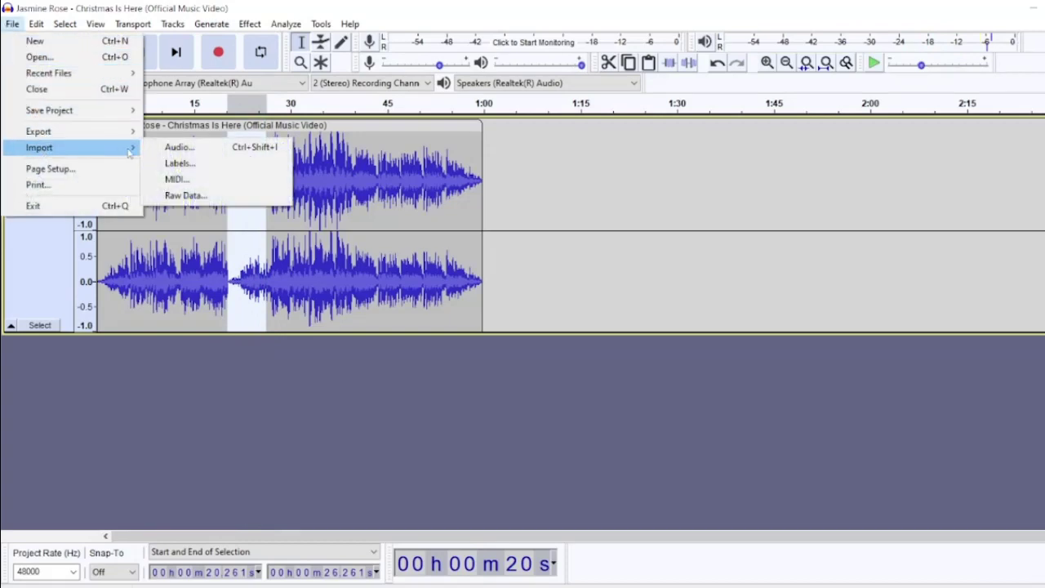
pyautogui.click(173, 151)
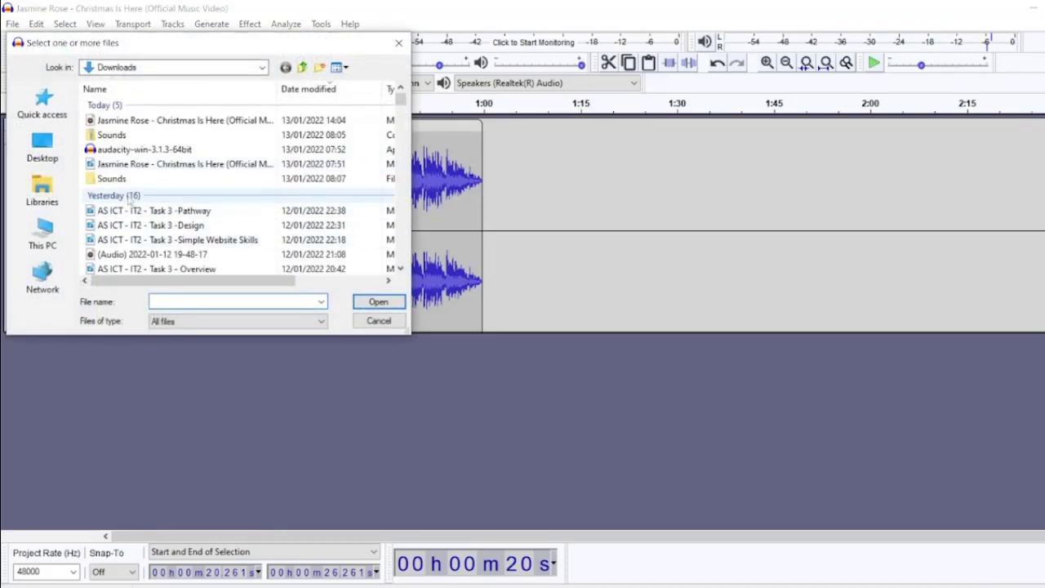
pyautogui.doubleClick(112, 180)
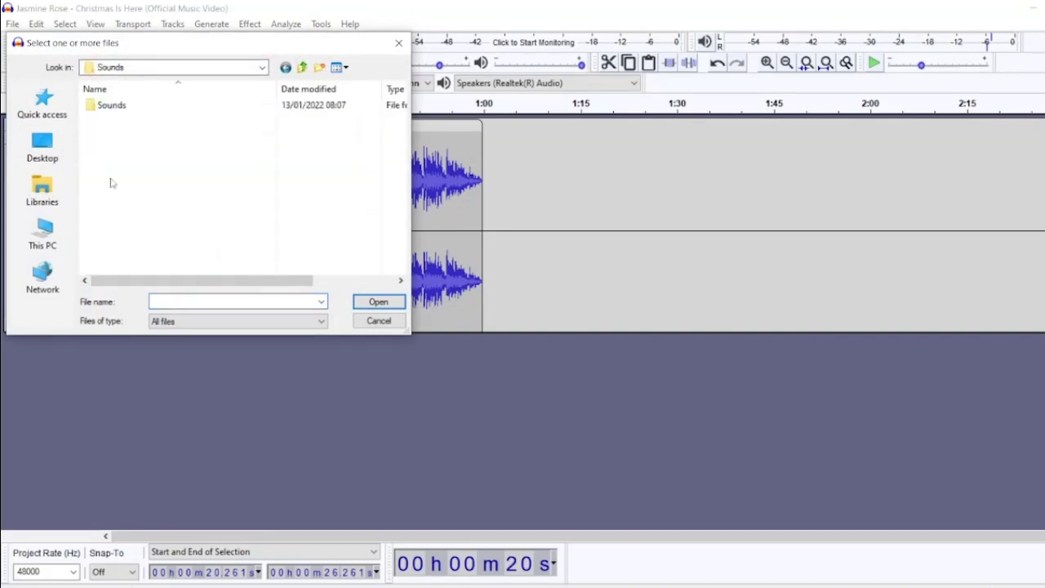
pyautogui.doubleClick(120, 106)
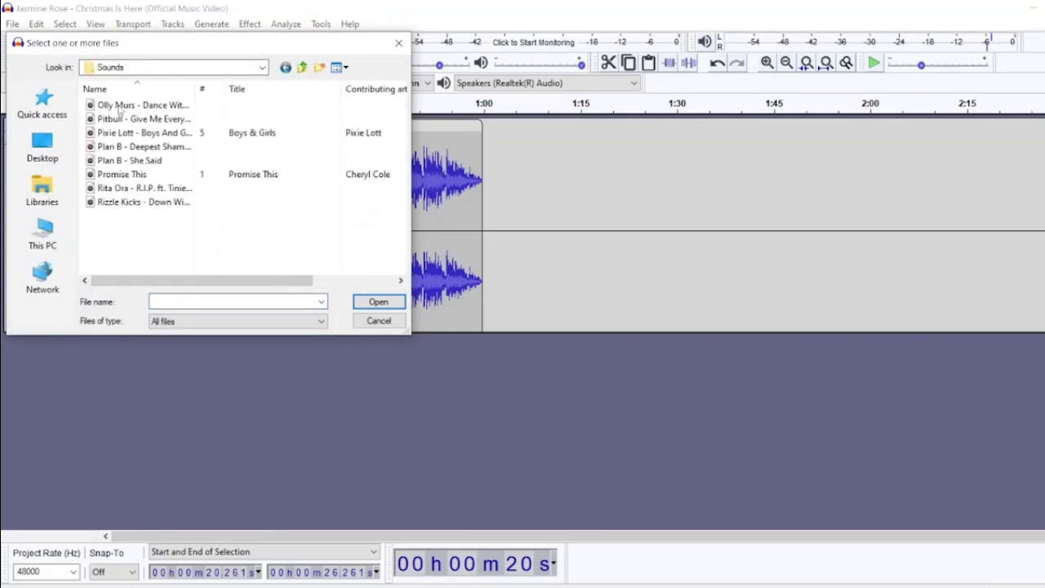
pyautogui.doubleClick(130, 200)
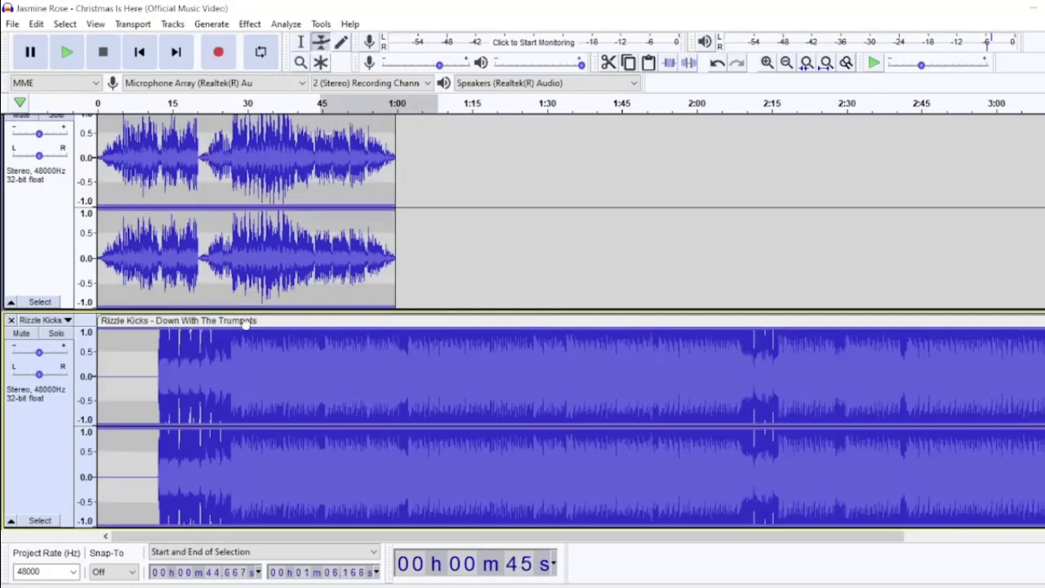
# Step: Shift the Rizzle Kicks clip later on the timeline and adjust its volume envelope
pyautogui.moveTo(244, 321); pyautogui.dragTo(489, 320)
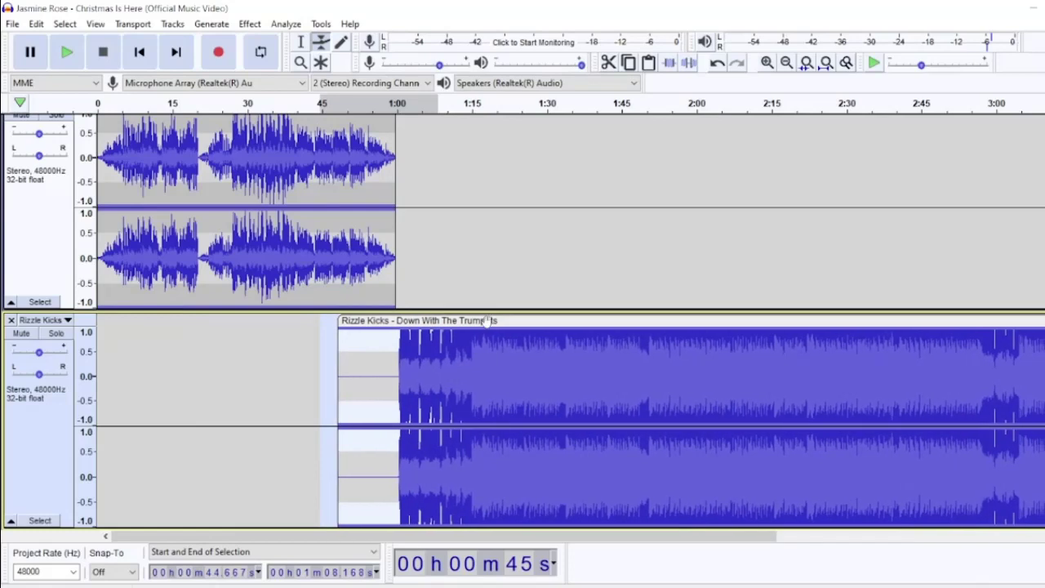
pyautogui.moveTo(487, 320); pyautogui.dragTo(490, 323)
pyautogui.moveTo(769, 379); pyautogui.dragTo(508, 369)
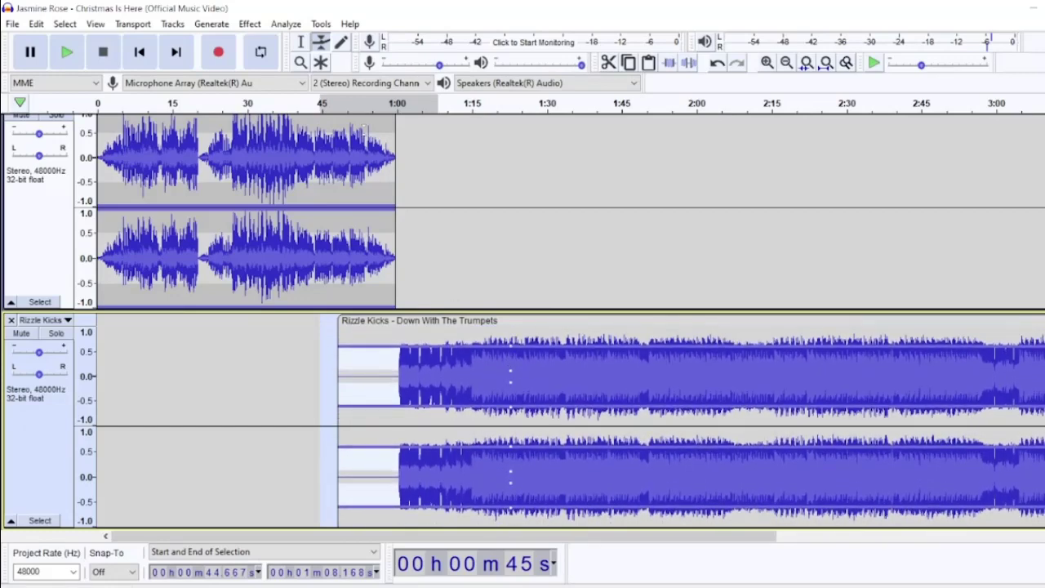
# Step: Cut the clip's unwanted ranges so it runs about 0:41 to 1:48, then select its opening
pyautogui.click(301, 42)
pyautogui.moveTo(658, 388); pyautogui.dragTo(301, 389)
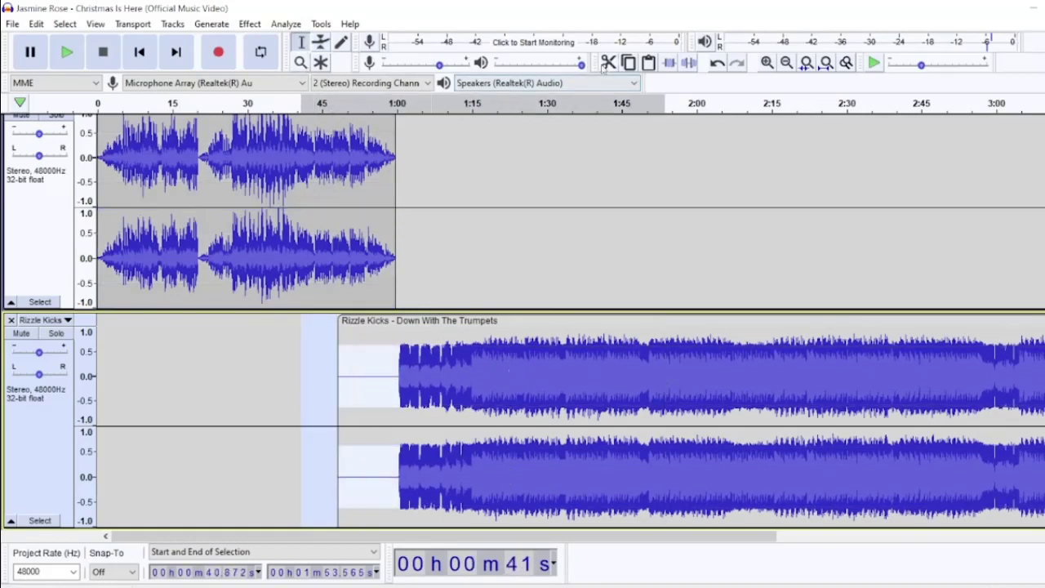
pyautogui.click(608, 63)
pyautogui.moveTo(986, 352); pyautogui.dragTo(639, 347)
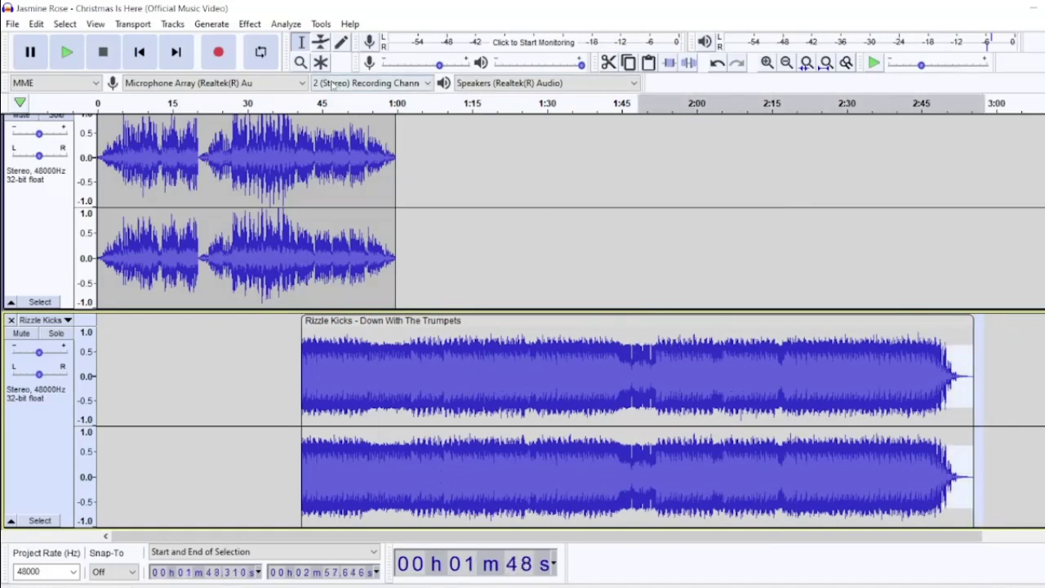
pyautogui.click(608, 63)
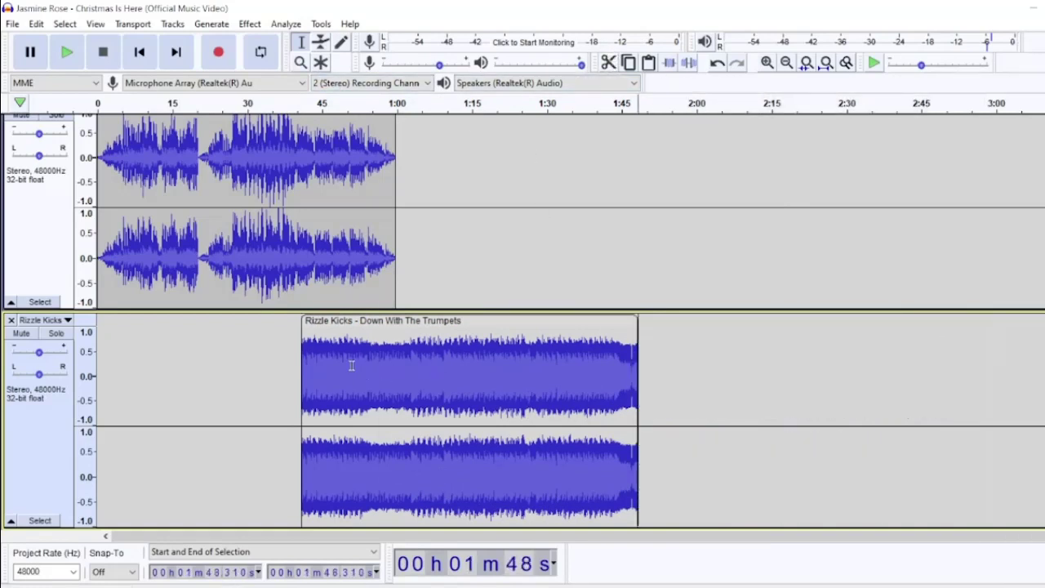
pyautogui.moveTo(298, 364); pyautogui.dragTo(397, 358)
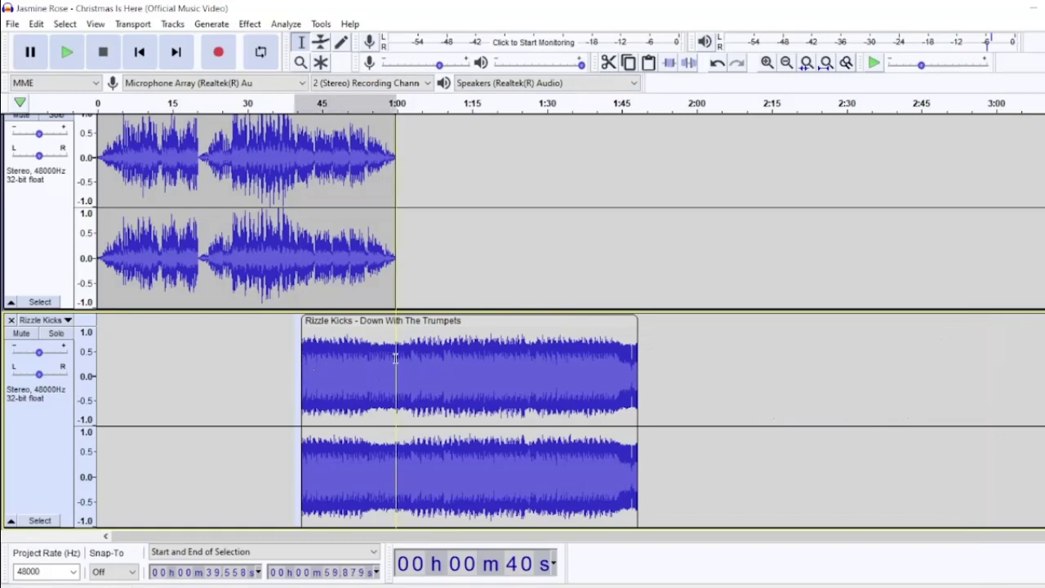
# Step: Fade in the clip's opening, fade out its last 20 seconds, and move it to start near 0:48
pyautogui.click(250, 23)
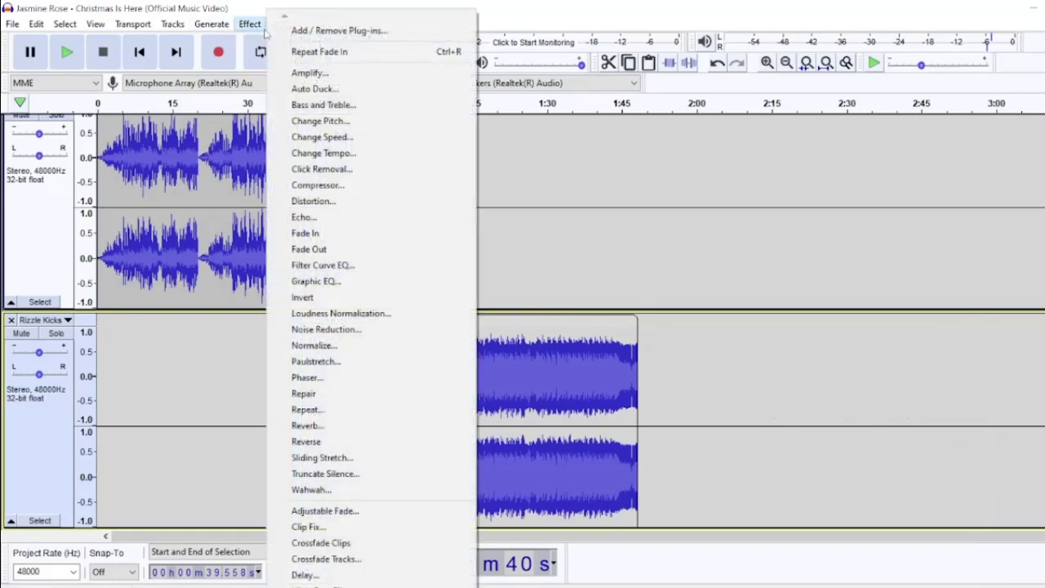
pyautogui.click(327, 232)
pyautogui.moveTo(659, 437); pyautogui.dragTo(563, 411)
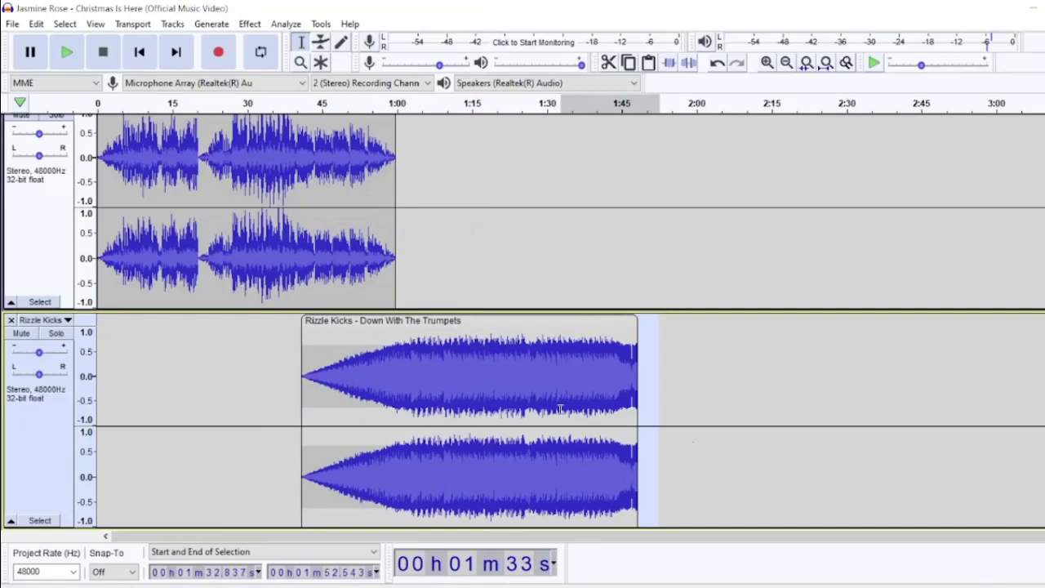
pyautogui.click(250, 23)
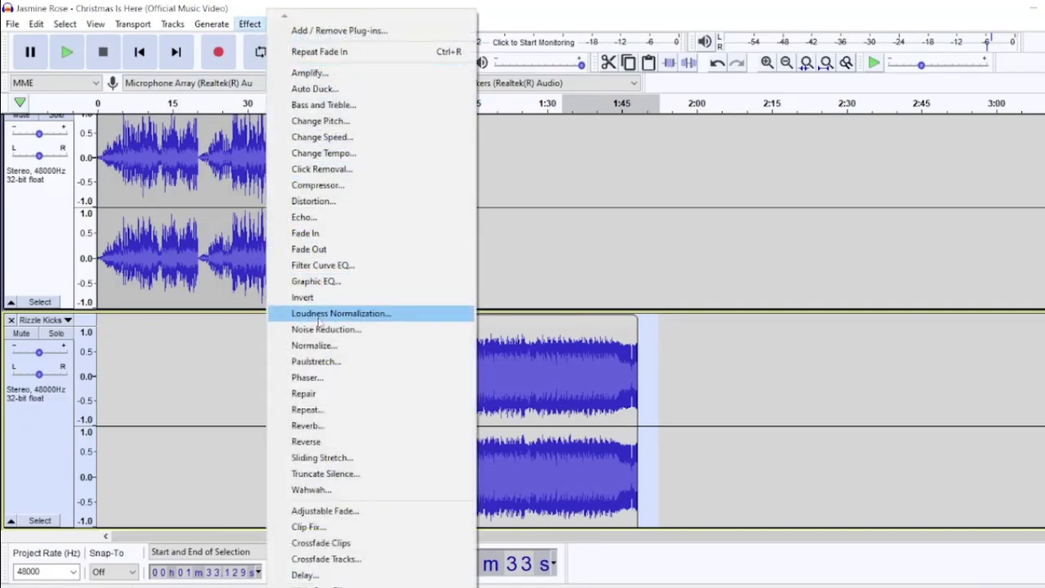
pyautogui.click(309, 249)
pyautogui.click(661, 408)
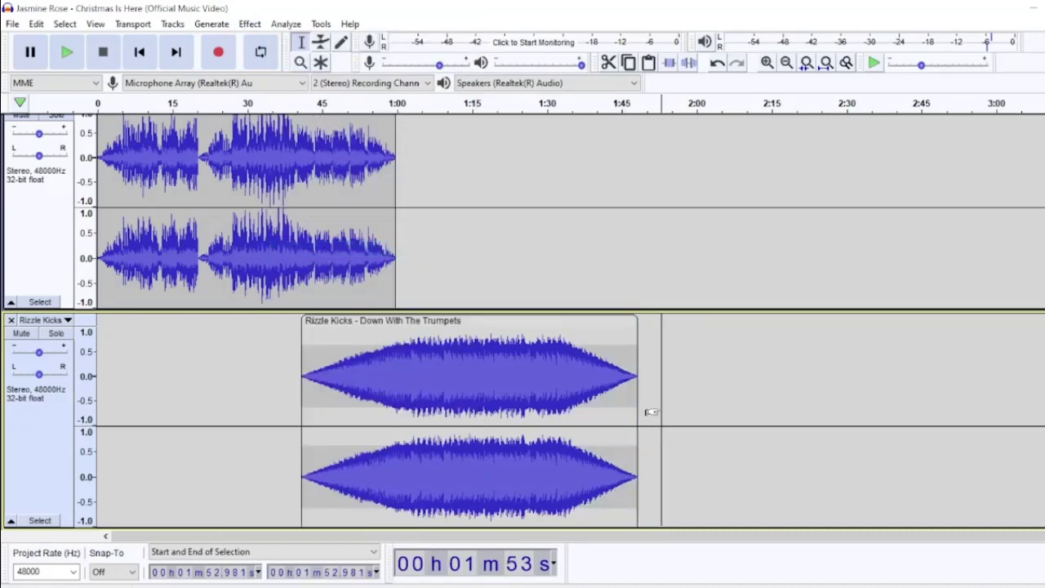
pyautogui.moveTo(447, 321); pyautogui.dragTo(481, 323)
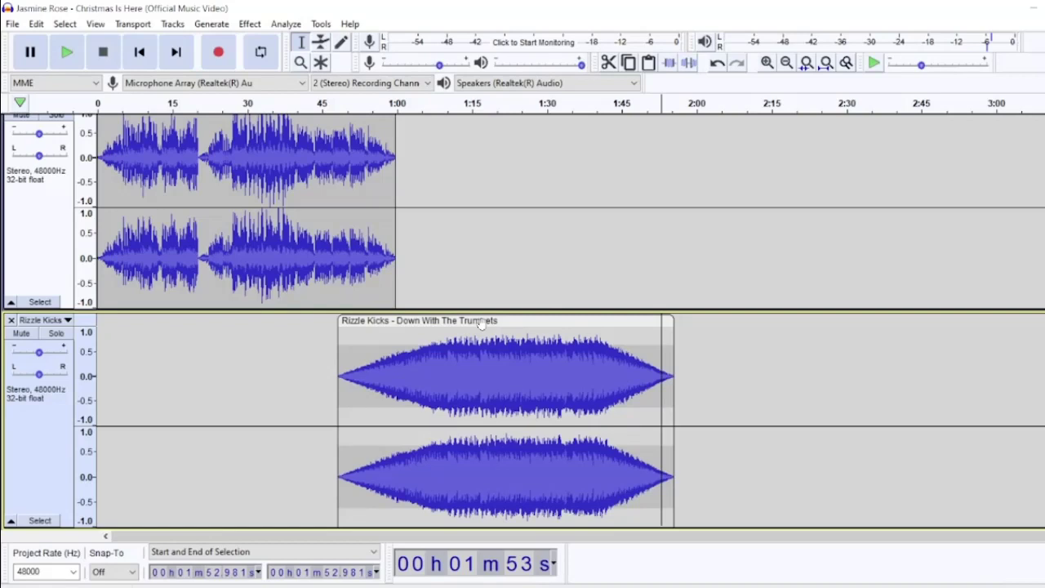
# Step: Export the project as MP3 with the file name 'Original Sound IT2'
pyautogui.click(14, 25)
pyautogui.moveTo(61, 134)
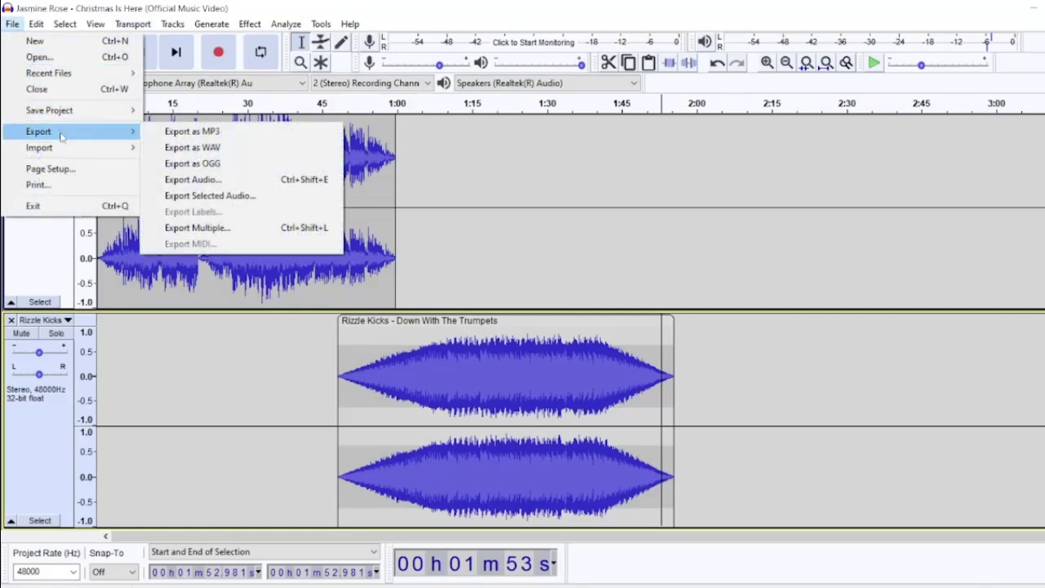
pyautogui.click(186, 131)
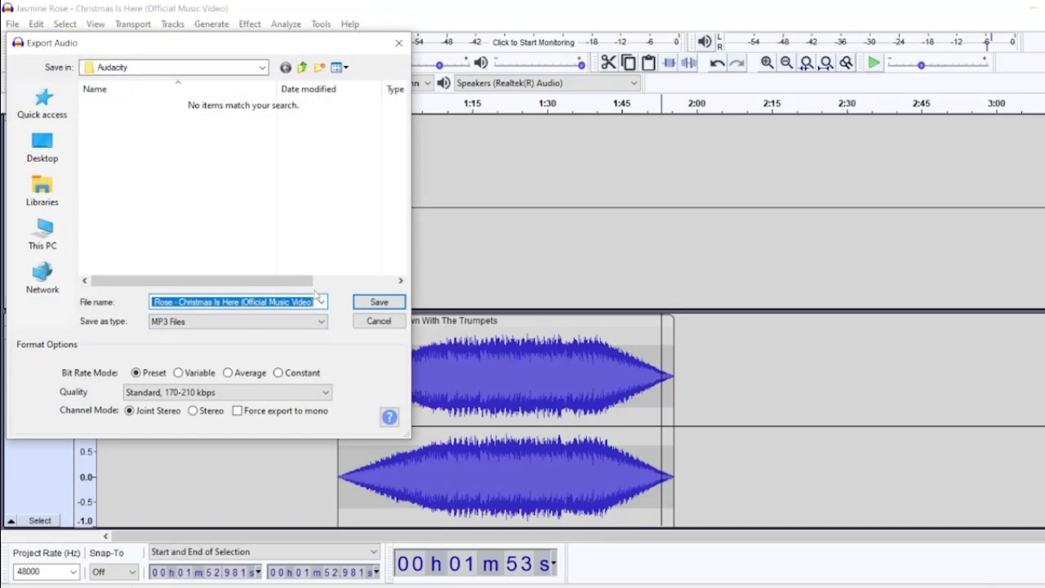
pyautogui.write('Original')
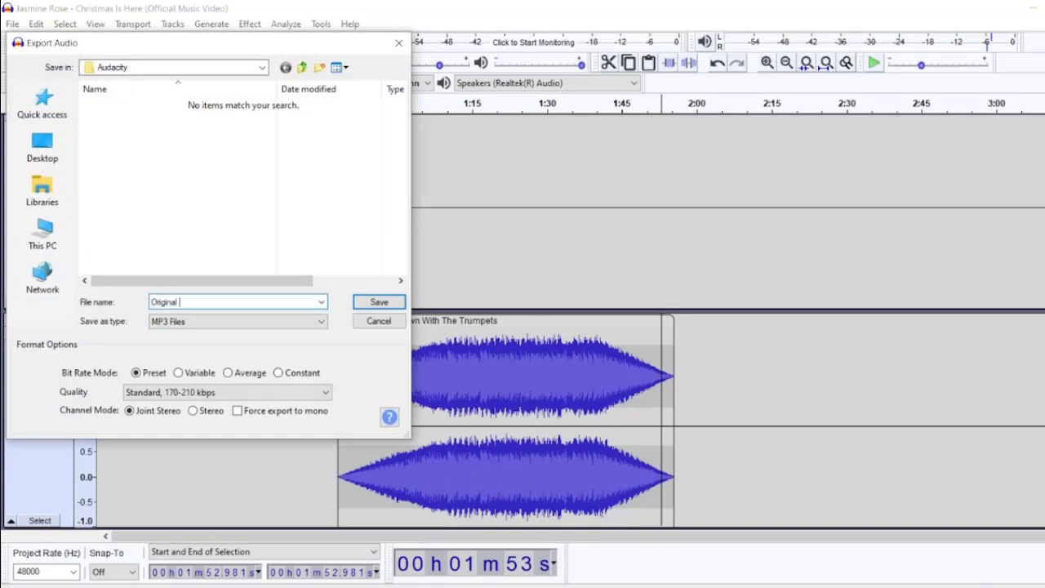
pyautogui.write(' Sound IT2')
# Step: Save the export, accept mixing both tracks into one stereo MP3, and confirm the blank metadata tags
pyautogui.click(378, 302)
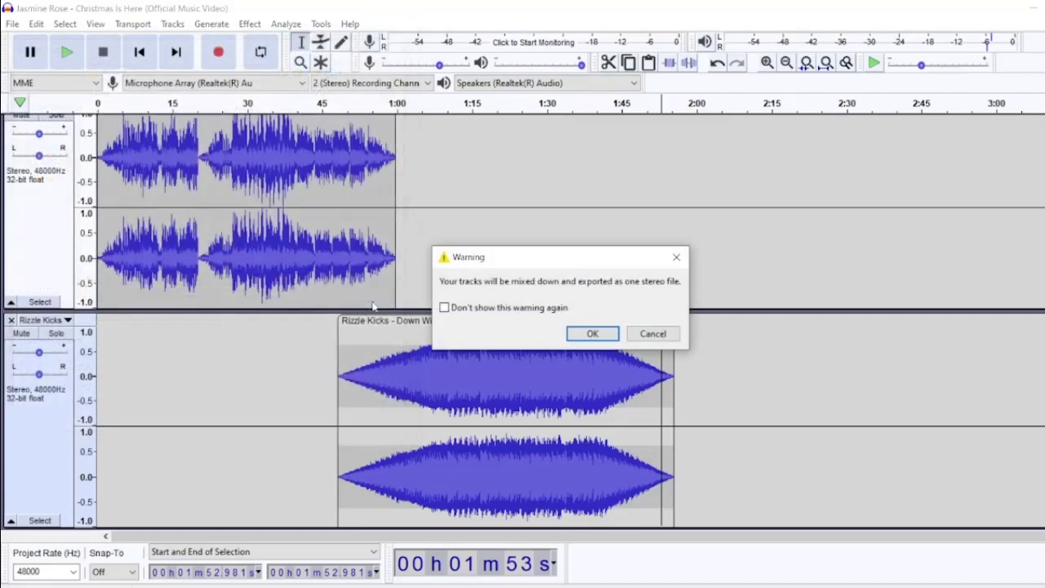
pyautogui.click(591, 334)
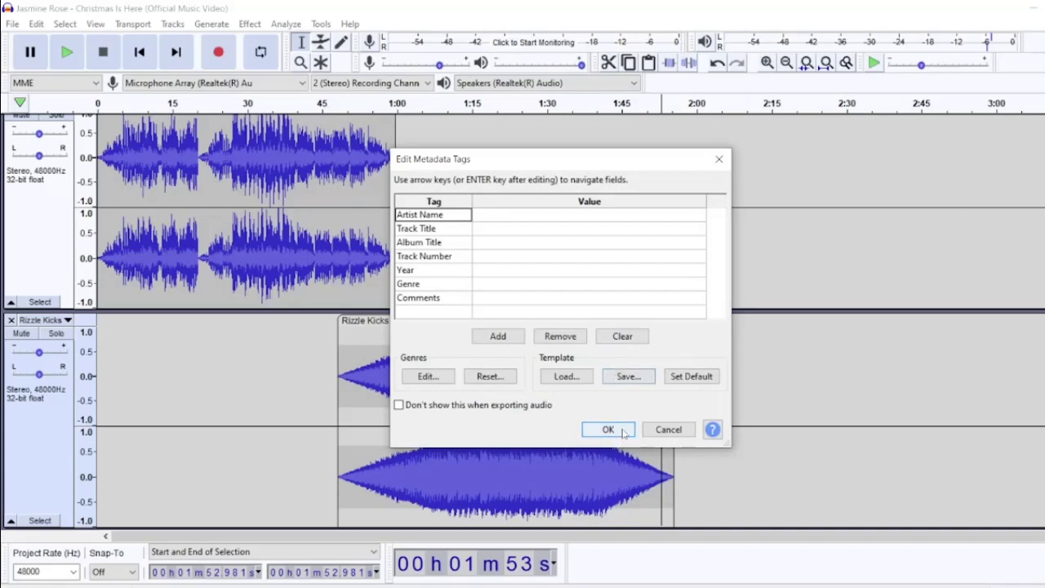
pyautogui.click(622, 431)
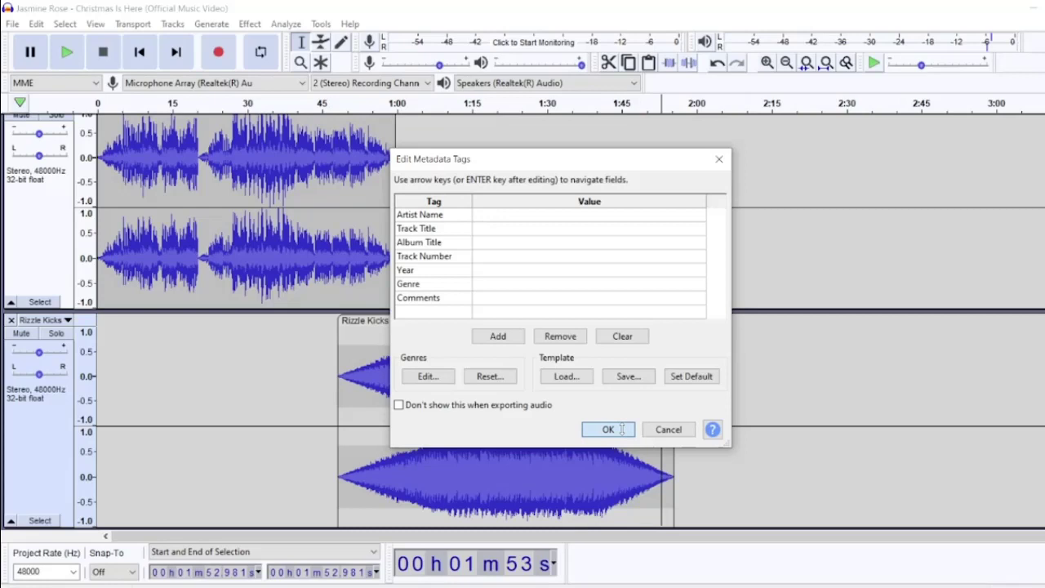